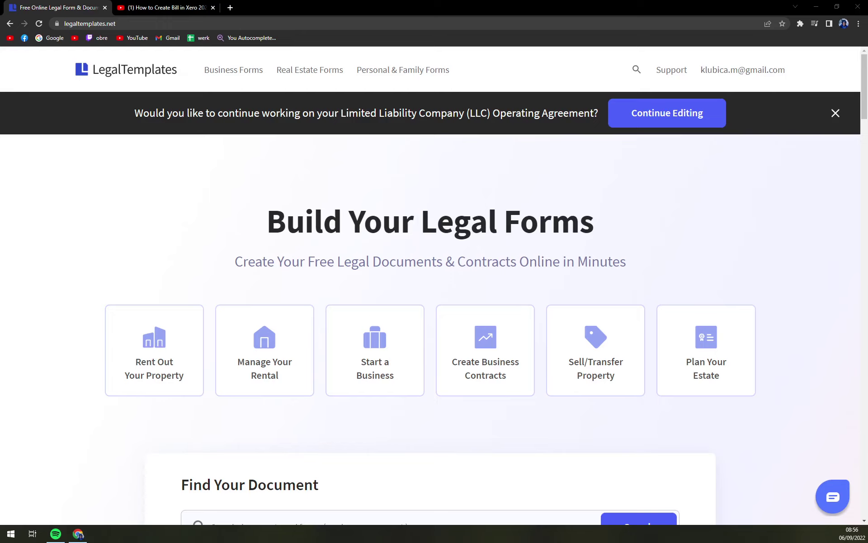
- Switch over to the YouTube video window
click(169, 8)
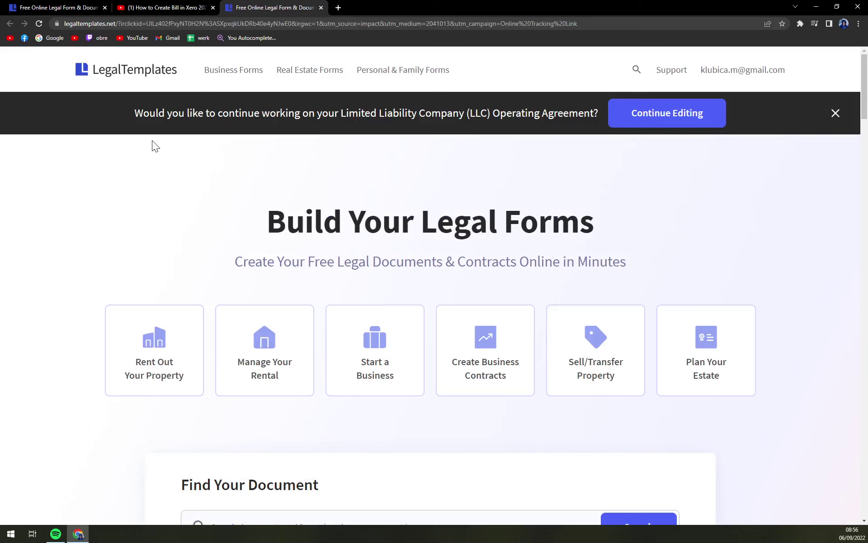
mouse_move(234, 70)
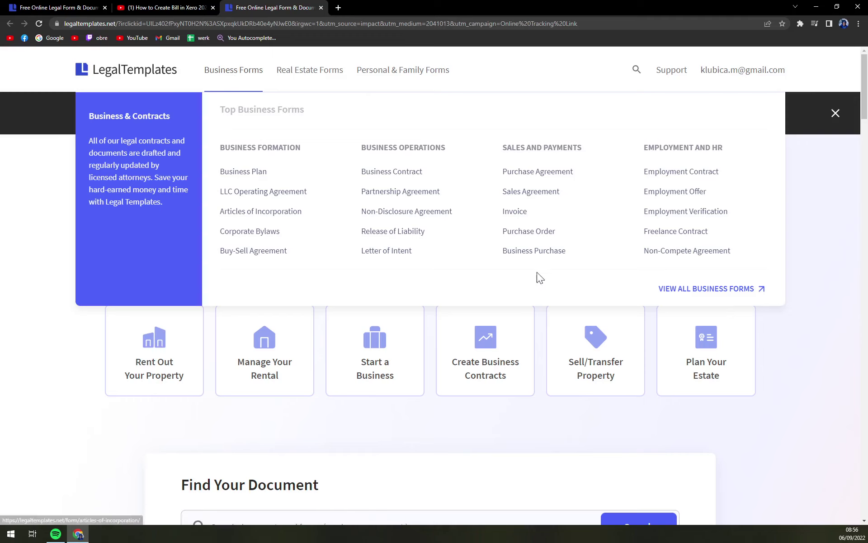
- Open the full business forms list and select the One-Page Business Plan template
click(703, 294)
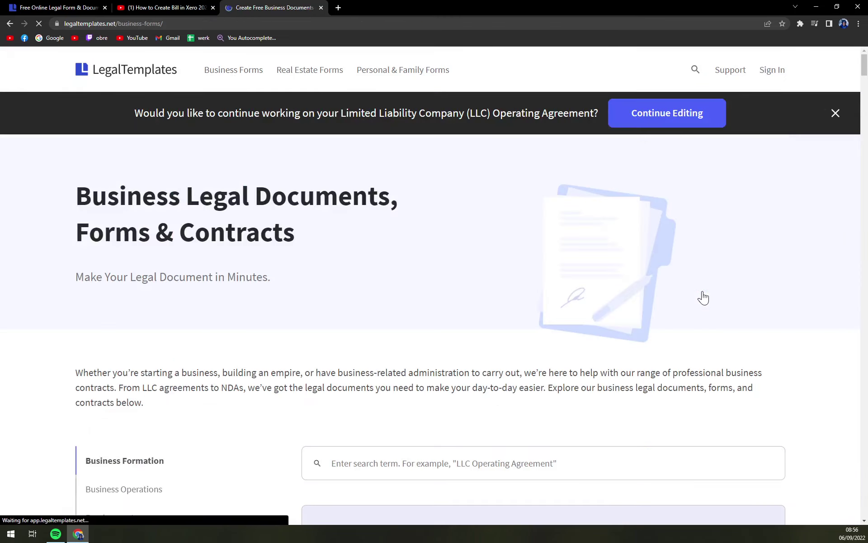
scroll(685, 271, down, 2)
scroll(401, 219, down, 3)
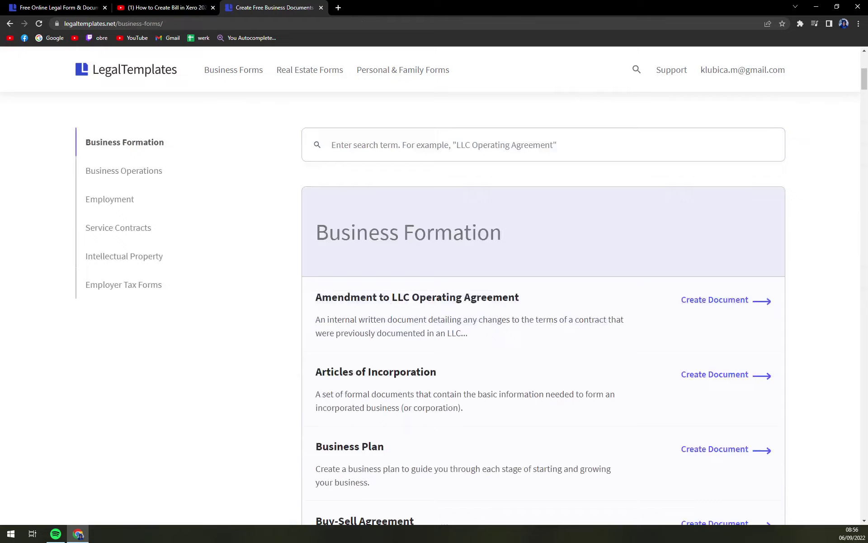
scroll(488, 237, down, 3)
scroll(488, 237, down, 5)
scroll(486, 228, down, 5)
scroll(481, 230, down, 7)
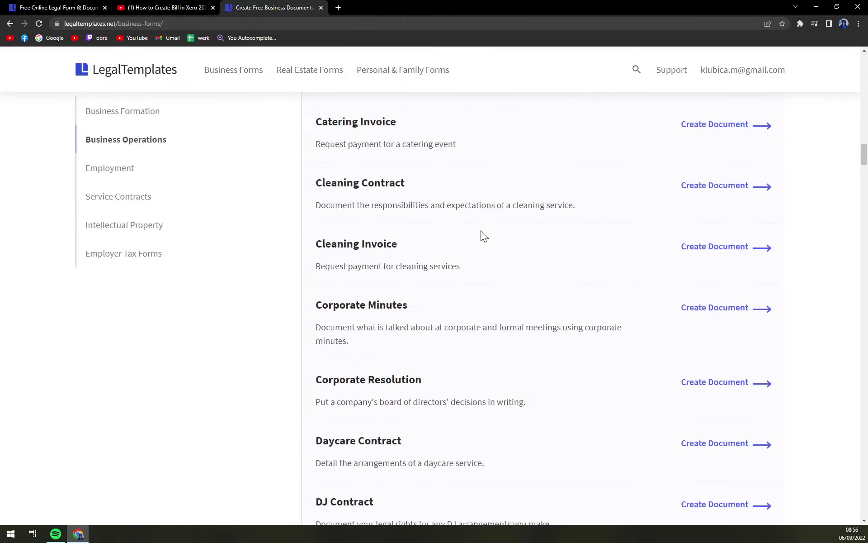
scroll(478, 231, down, 7)
scroll(441, 230, up, 5)
scroll(441, 230, up, 5)
scroll(396, 240, up, 3)
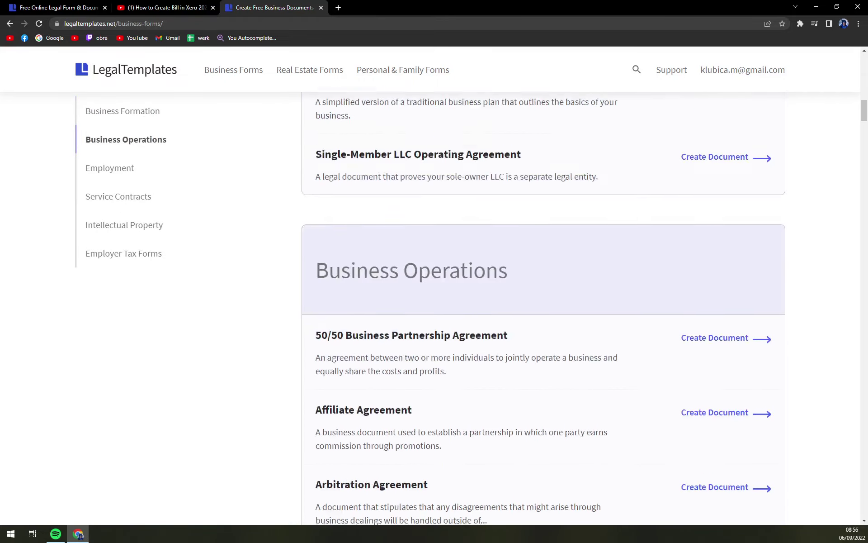
scroll(390, 241, up, 3)
scroll(389, 242, up, 3)
scroll(390, 242, up, 5)
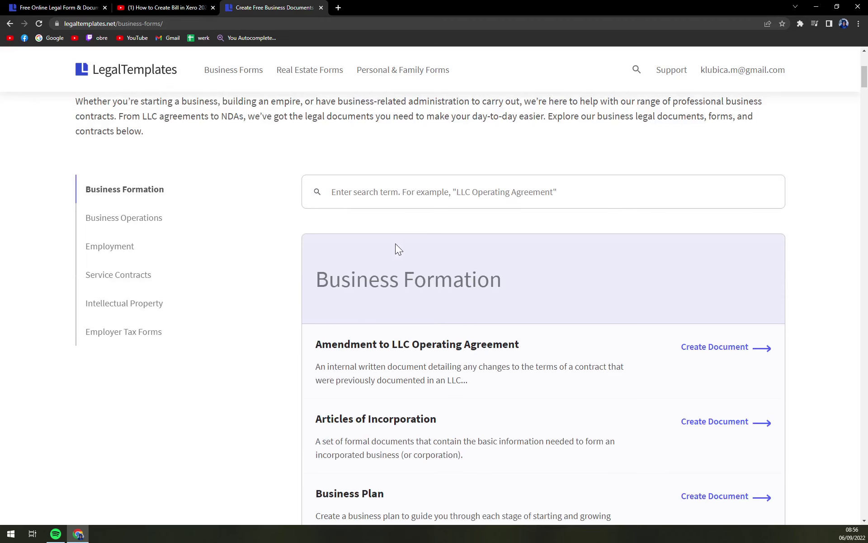
scroll(492, 244, down, 6)
scroll(525, 248, down, 3)
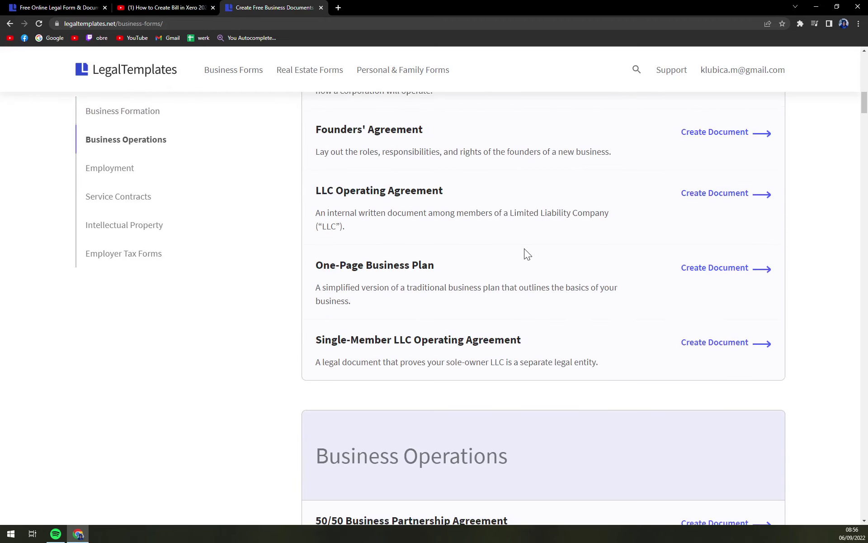
click(355, 270)
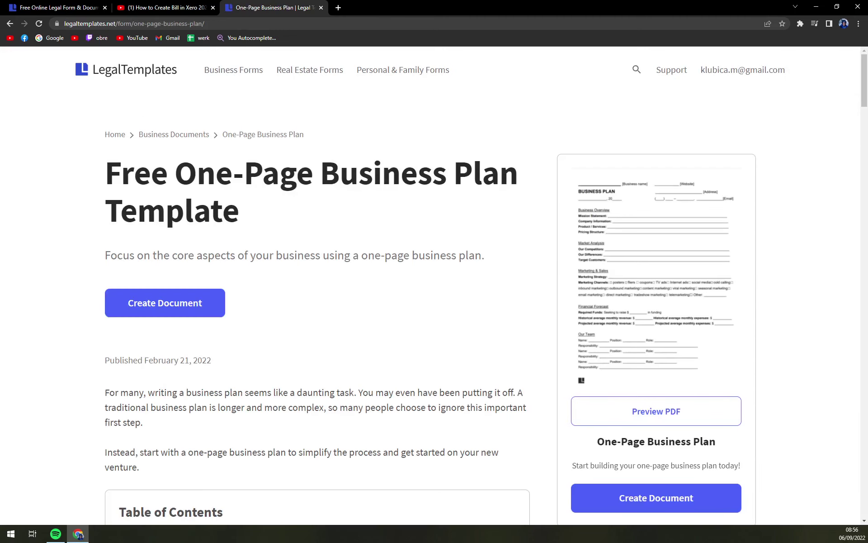
click(80, 534)
scroll(682, 466, down, 1)
scroll(683, 467, up, 1)
- Create the plan for business MKTIPS as a Limited Liability Company (LLC) with no website
click(179, 313)
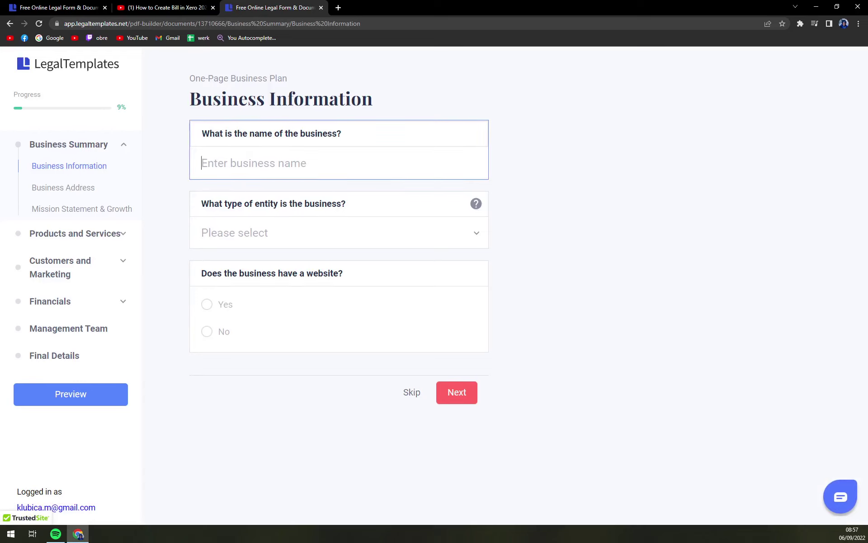
text(MKTU)
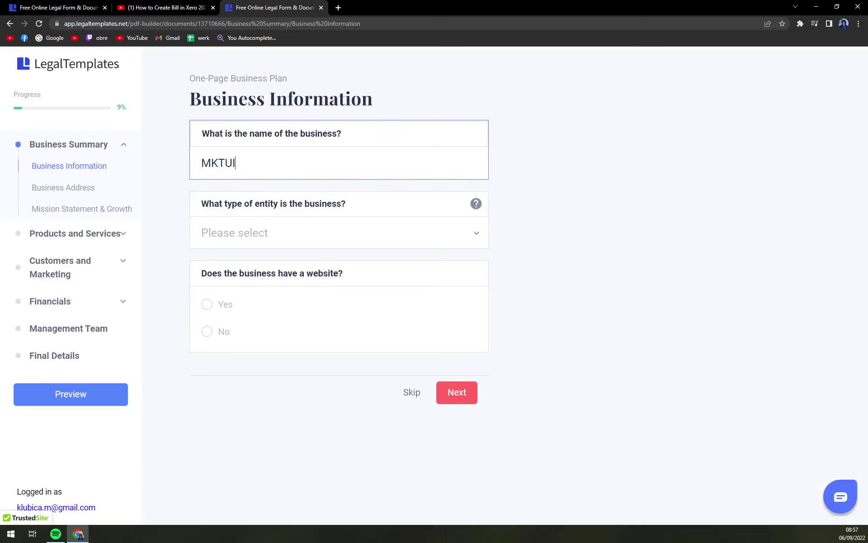
key(BackSpace)
text(IPS)
click(303, 229)
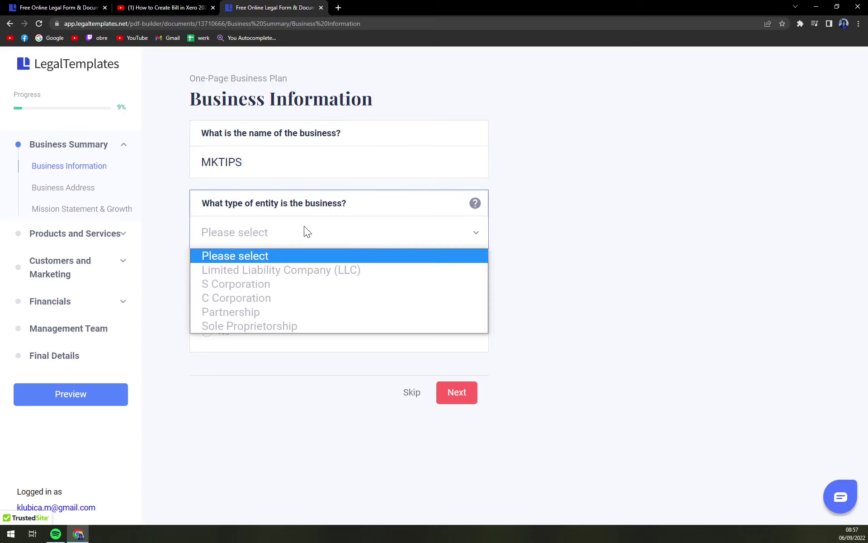
click(277, 276)
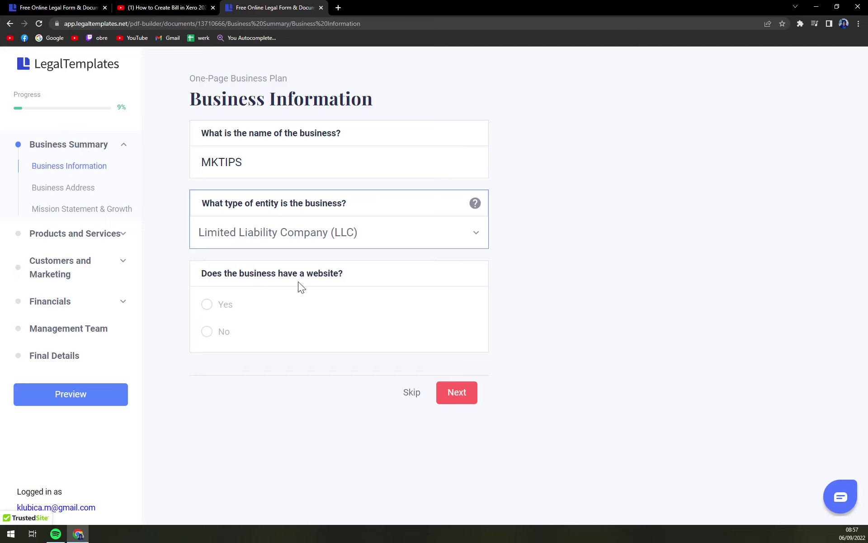
click(209, 307)
click(209, 331)
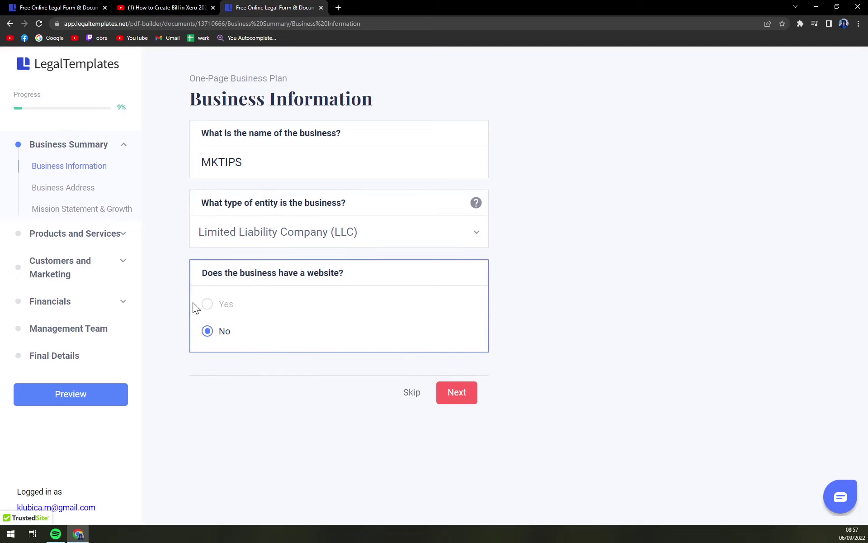
click(474, 399)
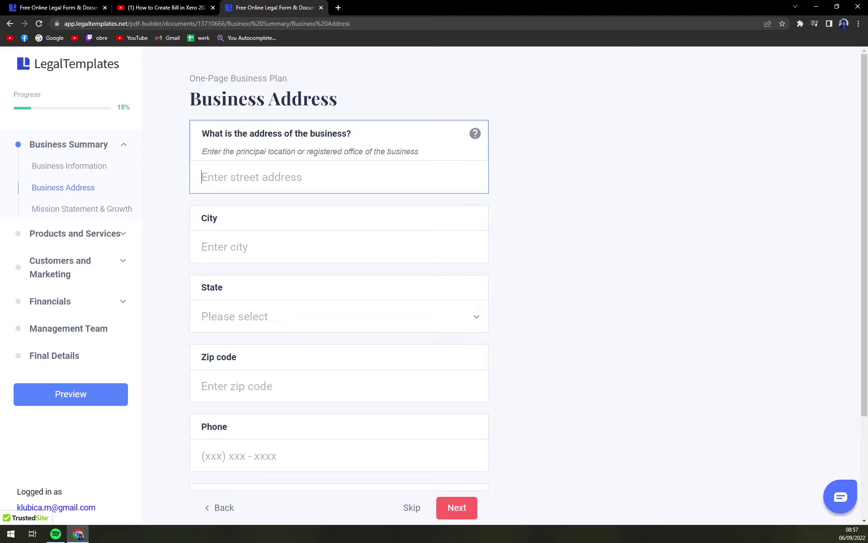
text(SUPER SPT)
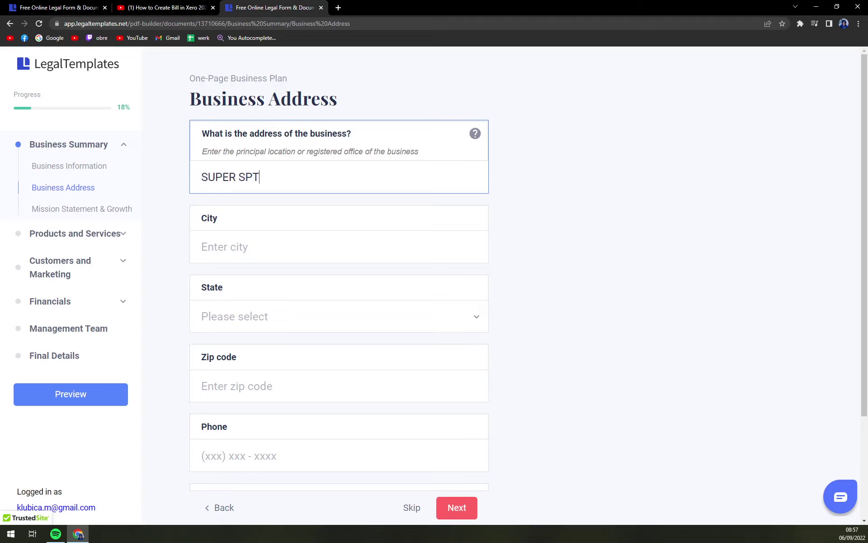
- Enter the business address Super Street 42, Texas City, Texas 77510 and continue
key(BackSpace)
key(BackSpace)
text(TREET )
text(42)
click(373, 227)
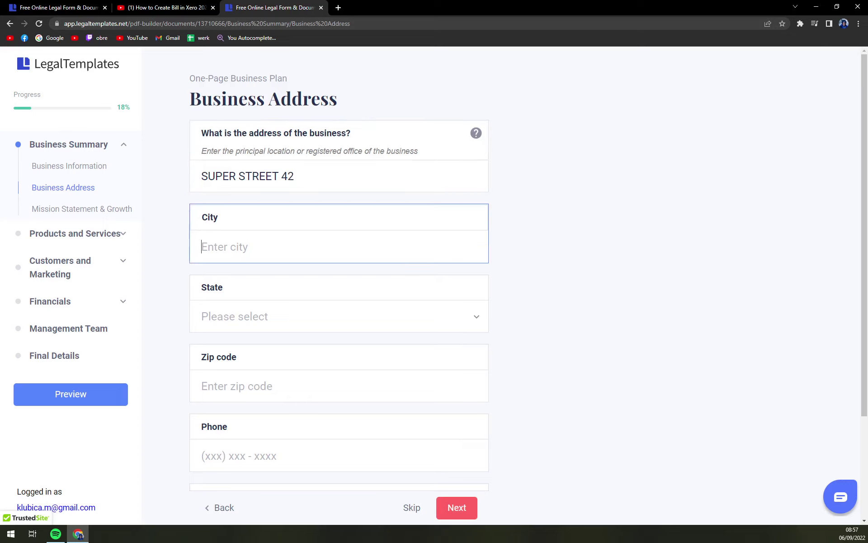
text(TEXAS CITY)
click(251, 312)
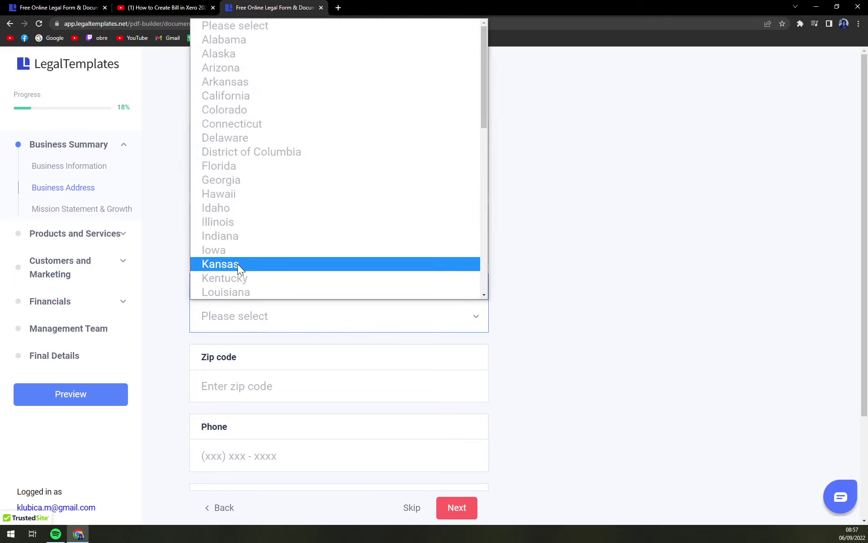
scroll(238, 264, down, 5)
click(224, 193)
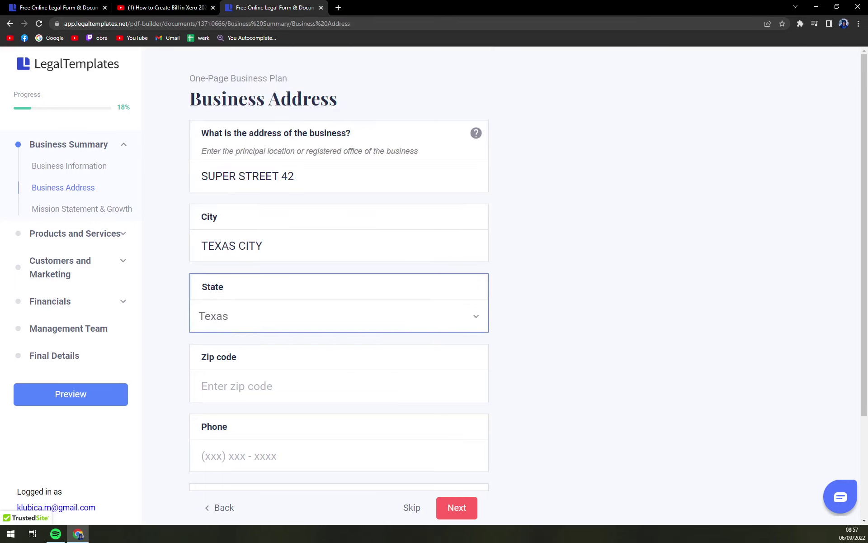
key(Tab)
text(77510)
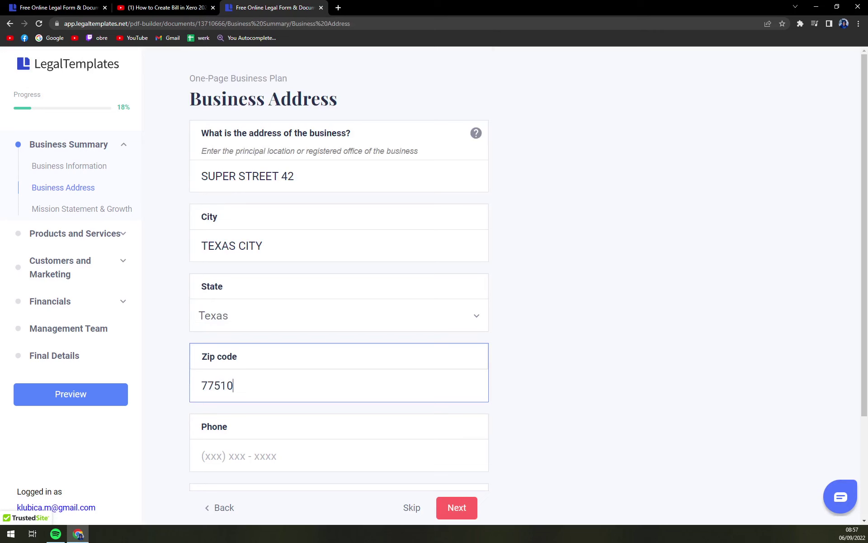
scroll(275, 353, down, 2)
key(Tab)
key(Tab)
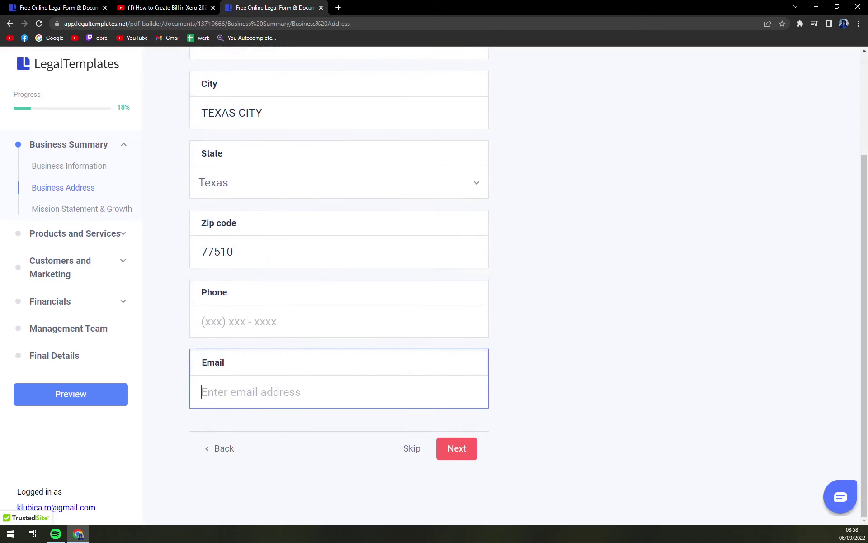
click(448, 455)
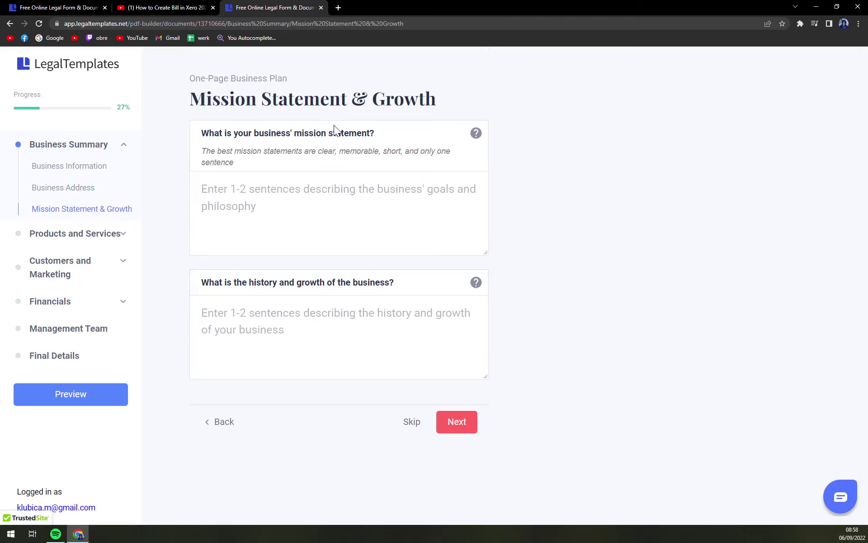
- Enter mission statement 'make moneeeeeeey' and history 'making moneee'
key(Tab)
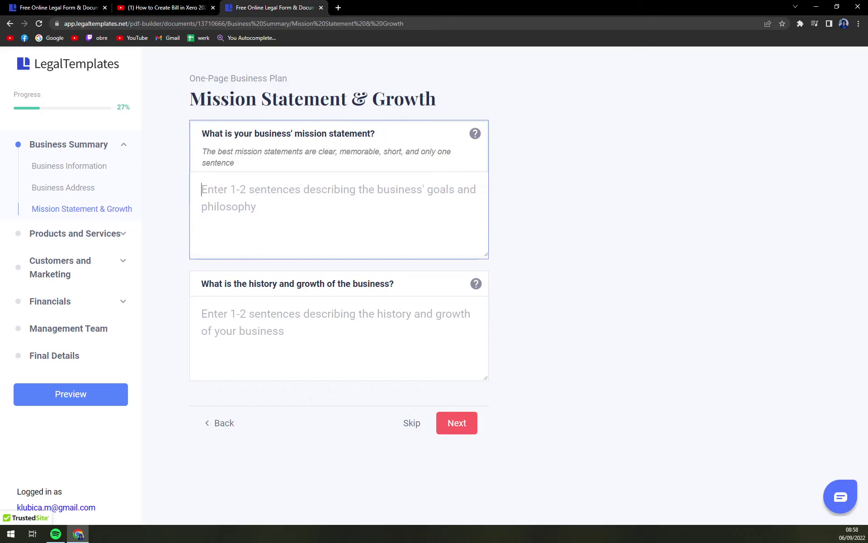
text(make mo)
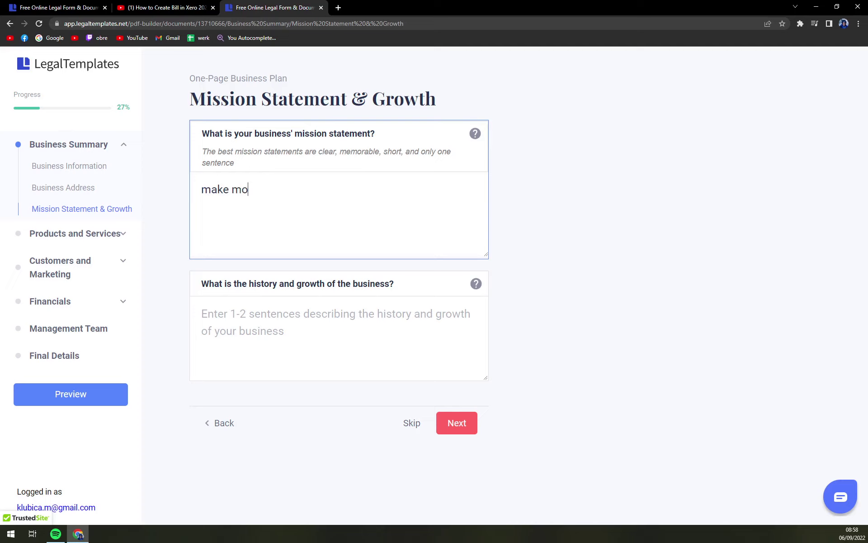
text(neeeeeeey)
key(Tab)
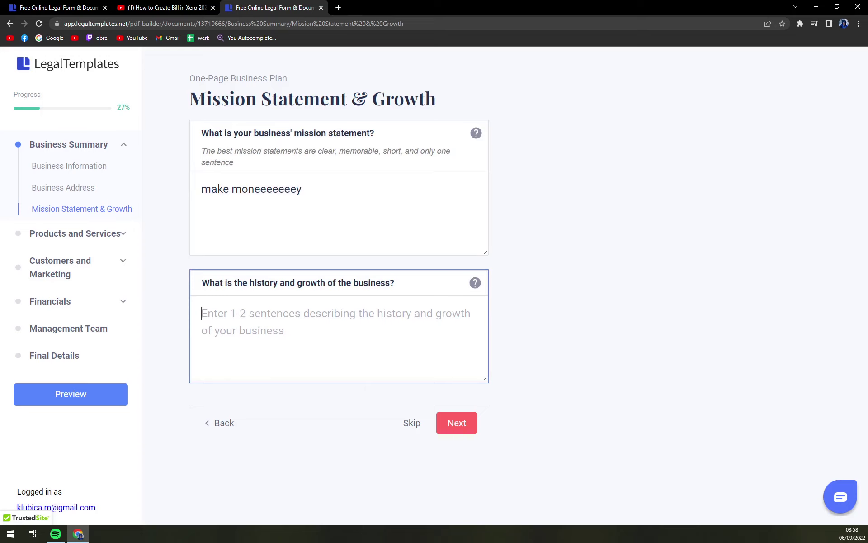
text(making moneee)
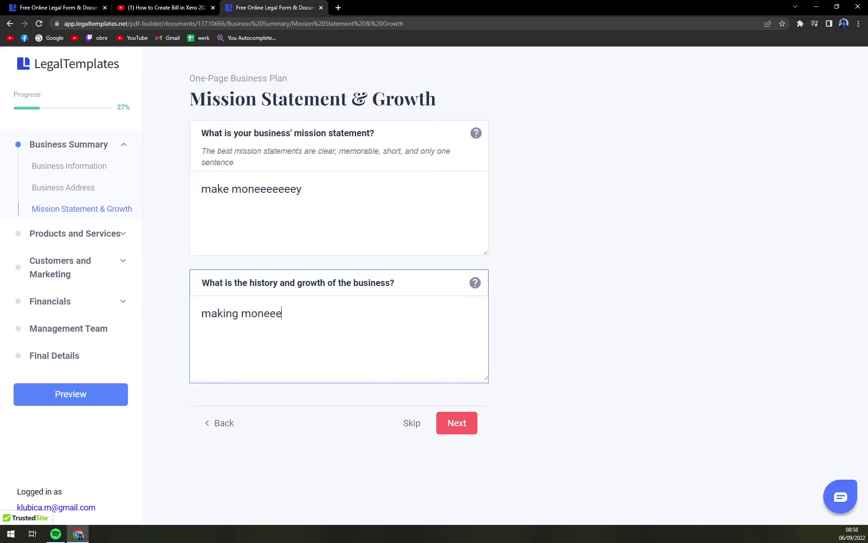
text(ey)
- Answer products offered with '"you have to have them" like products', leaving pricing blank
click(464, 427)
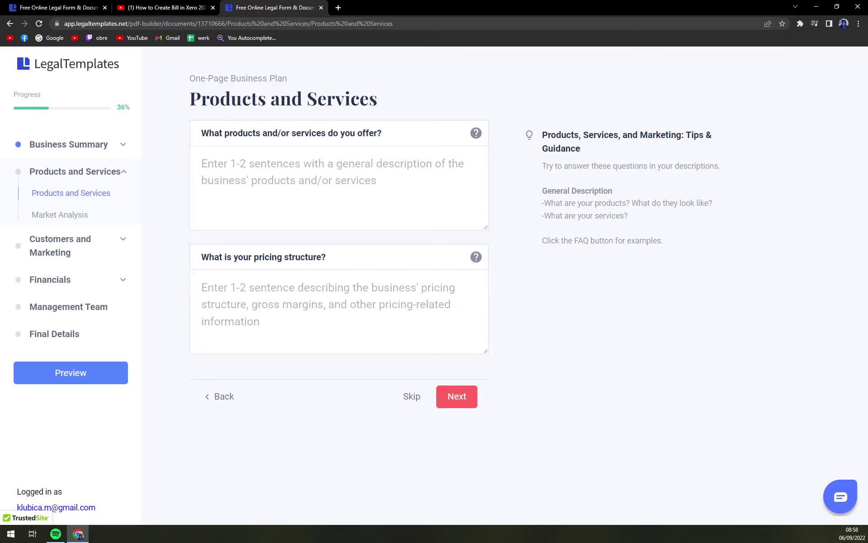
click(328, 151)
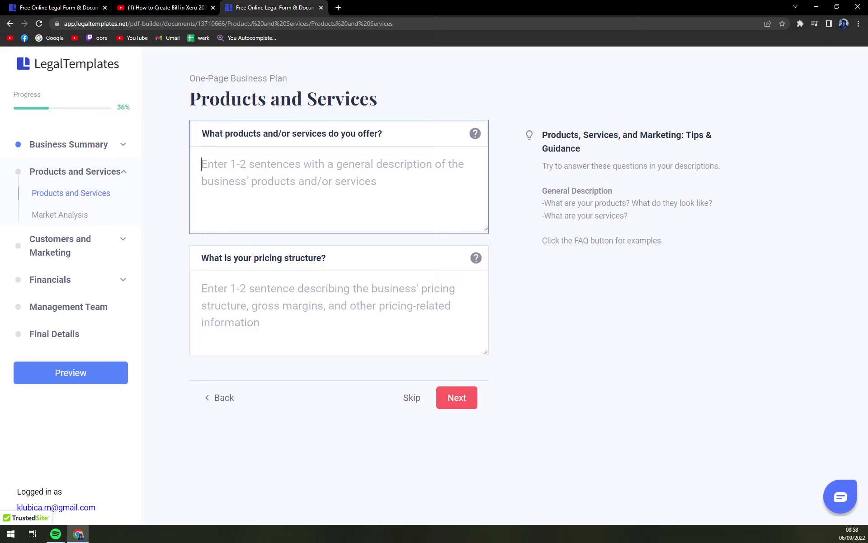
text("y)
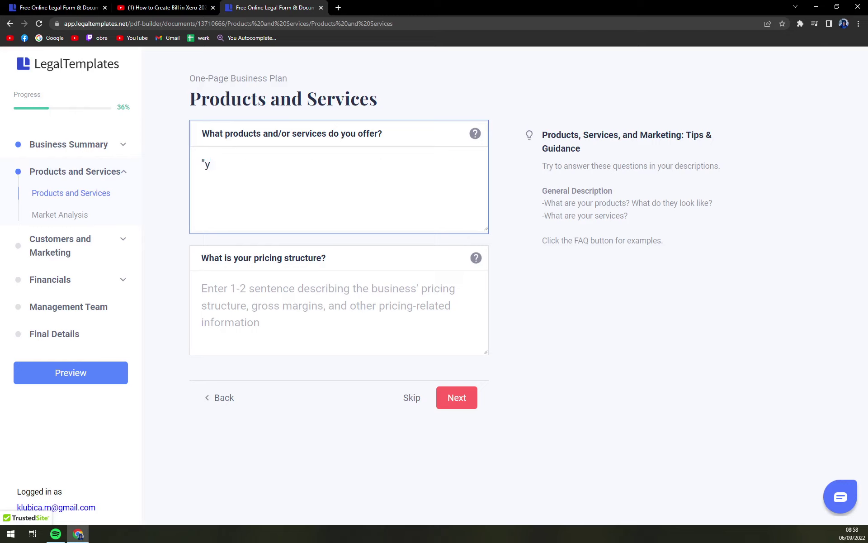
text(ou have to have )
text(themL l)
key(BackSpace)
key(BackSpace)
key(BackSpace)
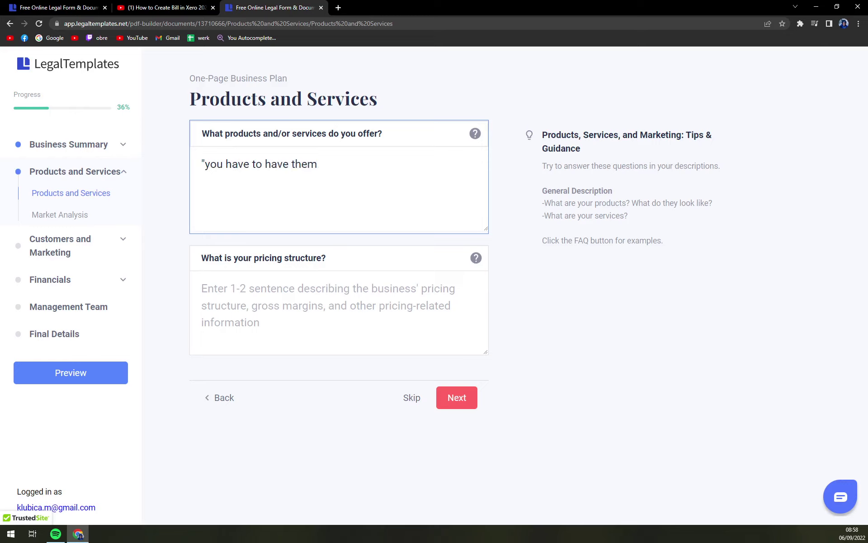
text(" lui)
key(BackSpace)
key(BackSpace)
text(ike pro)
text(ducst)
key(BackSpace)
key(BackSpace)
text(ts)
key(Tab)
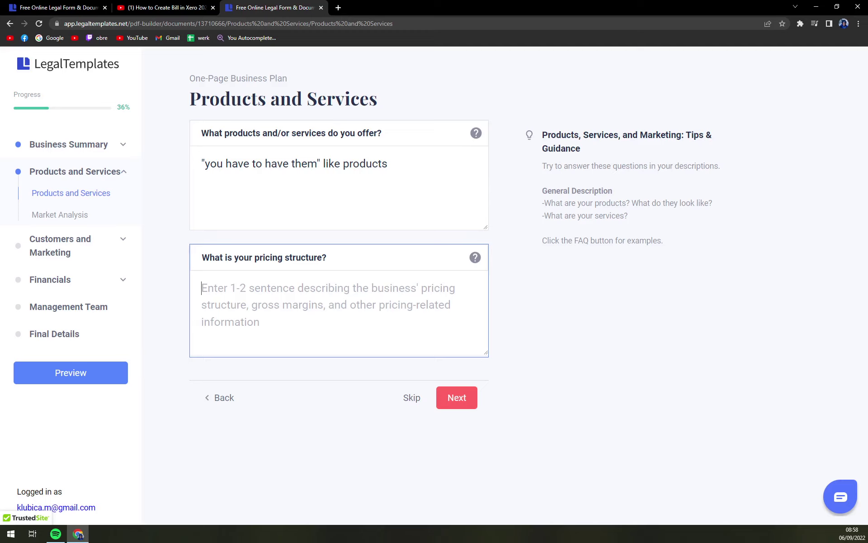
click(451, 402)
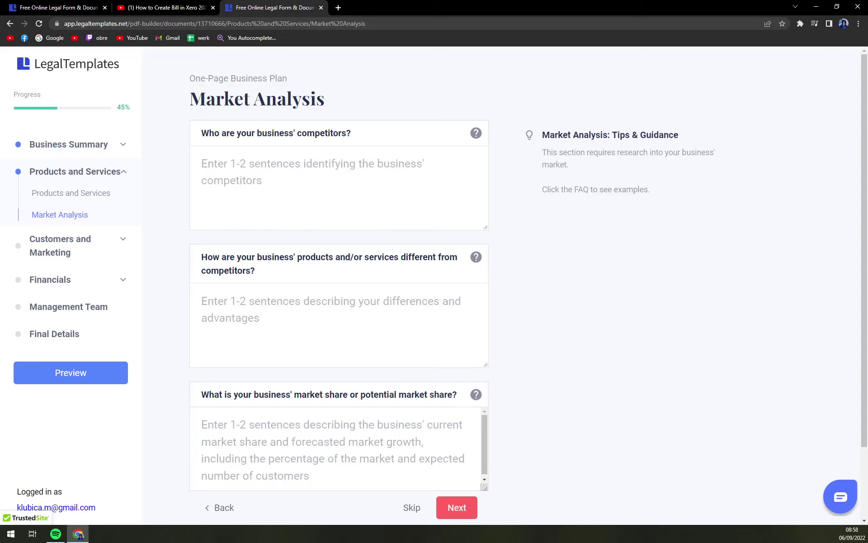
- Leave the competitor and market answers blank and advance to Customers and Target Market
key(Tab)
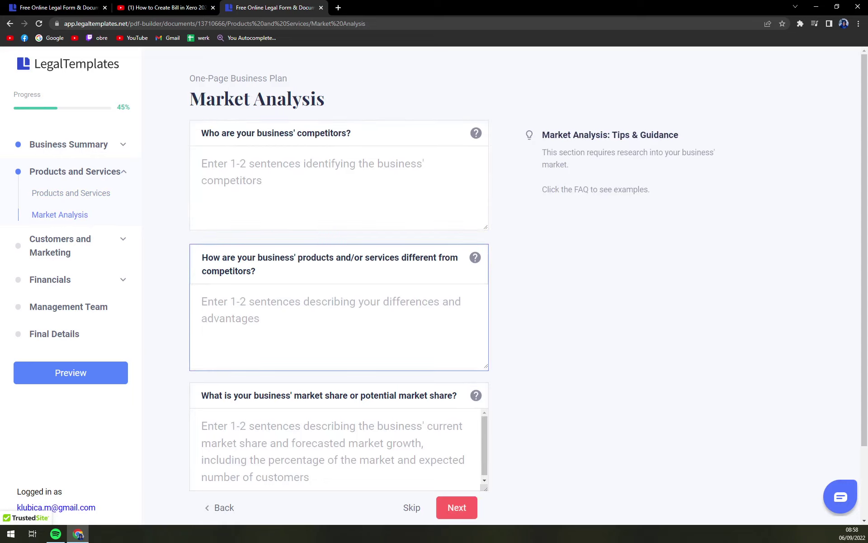
scroll(367, 238, down, 1)
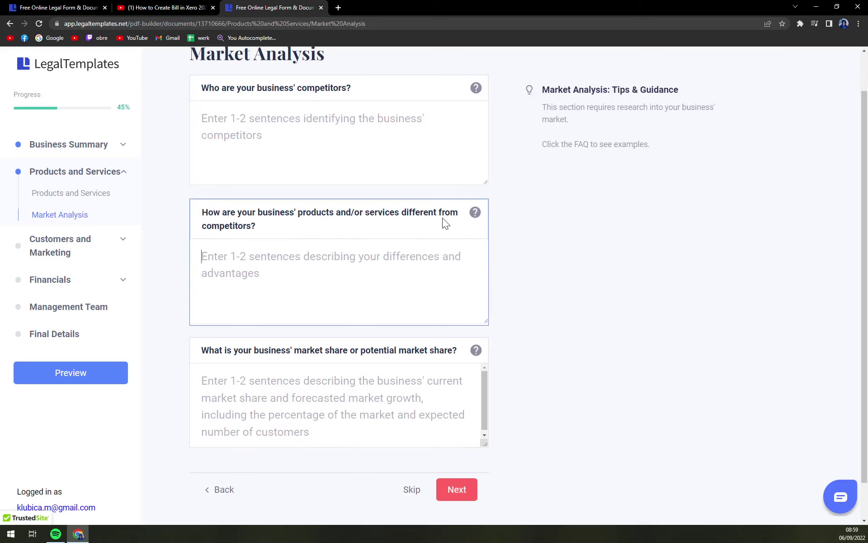
scroll(443, 218, down, 1)
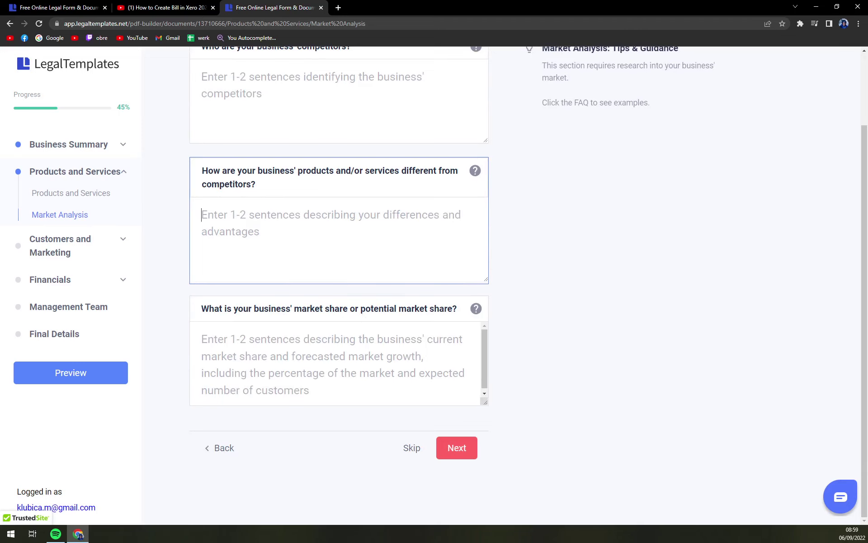
click(444, 448)
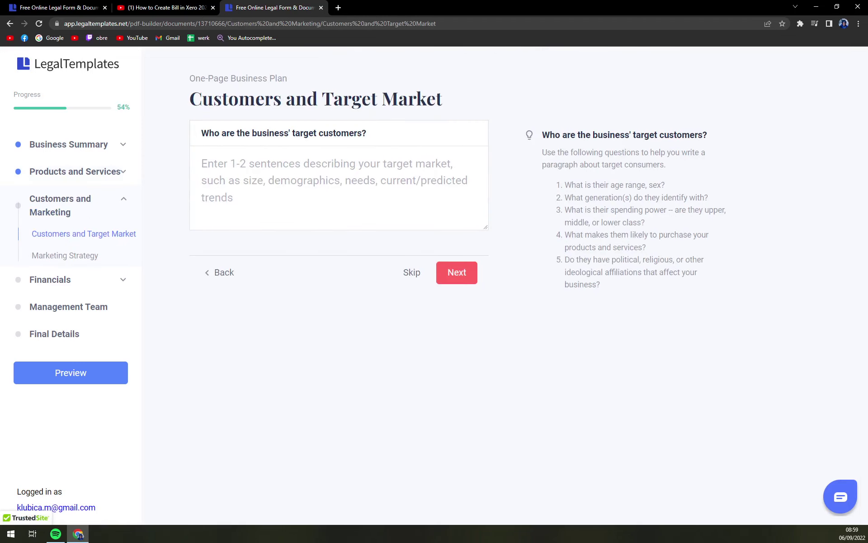
- Pass the target customers page and answer marketing strategy with 'take over the worlds'
click(359, 151)
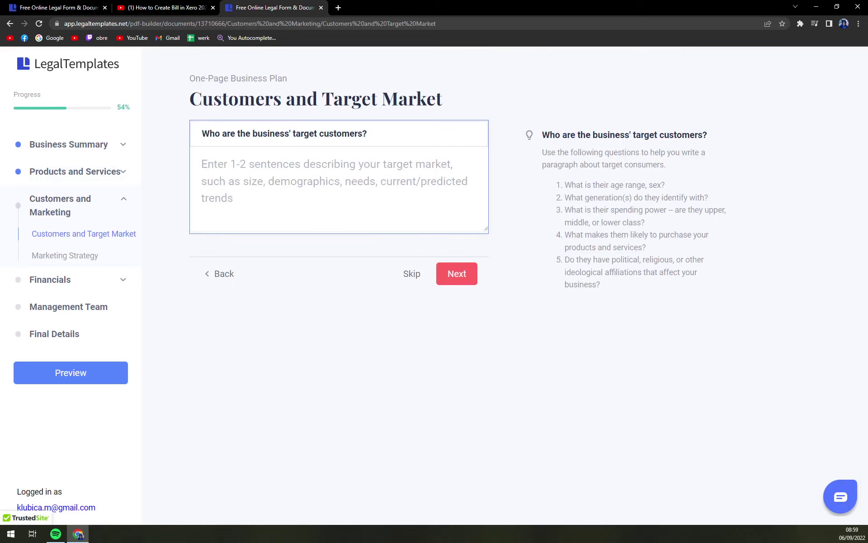
text(I WANT)
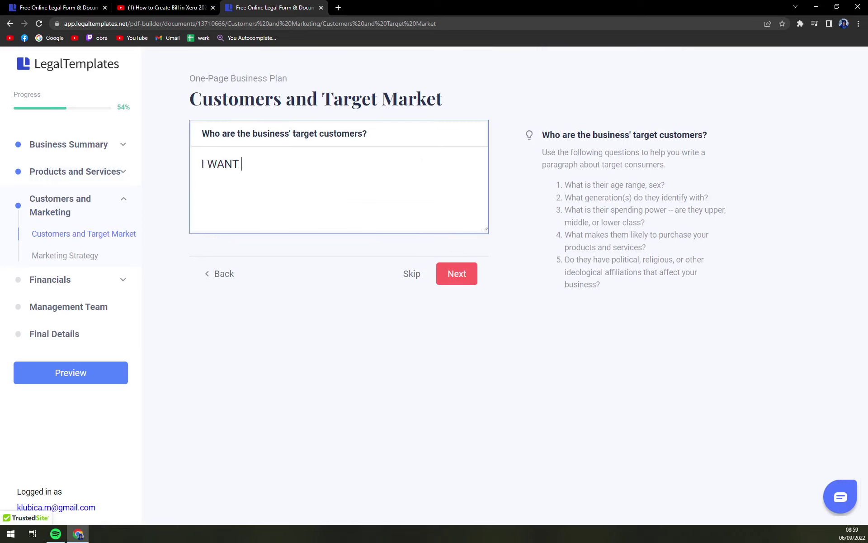
text( YOU)
click(447, 274)
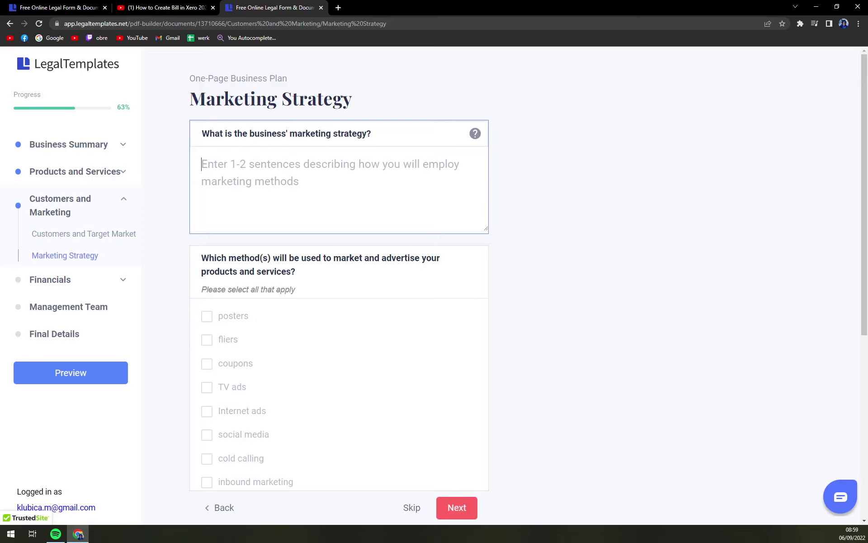
text(tak)
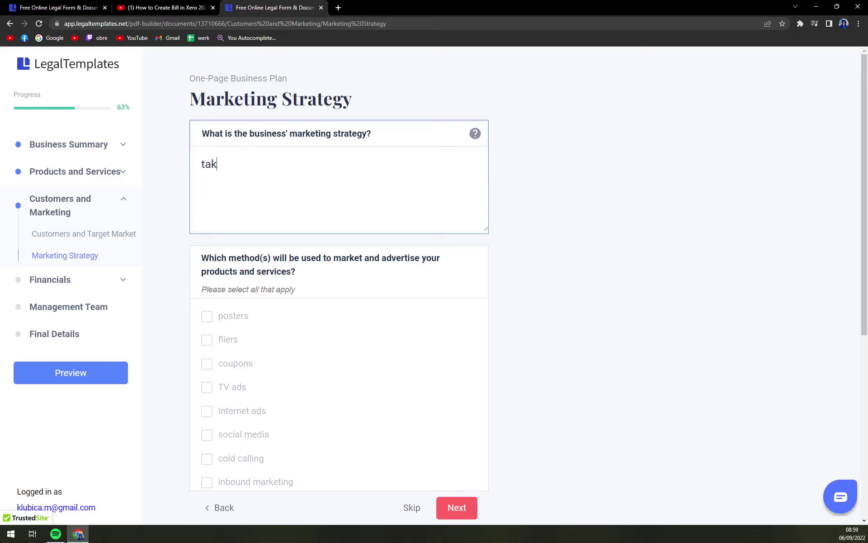
text(e)
key(BackSpace)
text(e over)
text( a)
key(BackSpace)
text(the wor)
text(lds)
click(529, 275)
scroll(374, 266, down, 1)
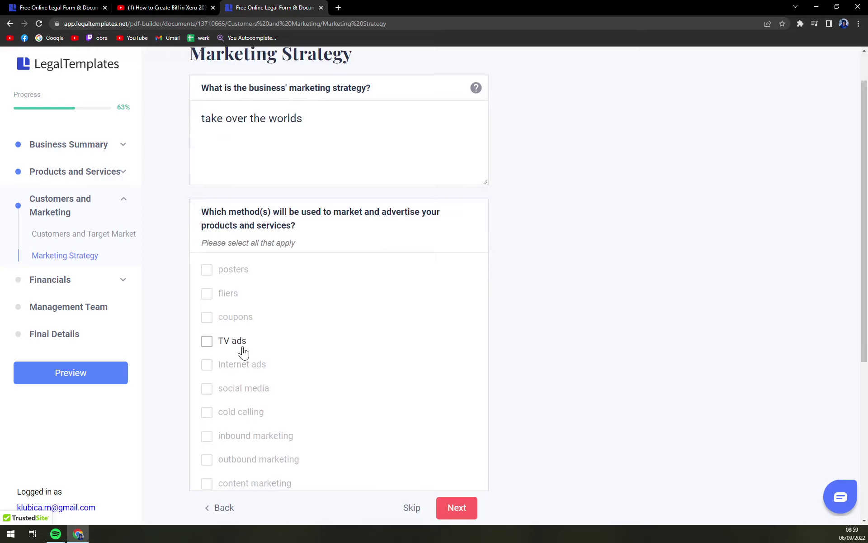
- Check coupons, TV ads and telemarketing as marketing methods and continue
click(208, 343)
click(206, 319)
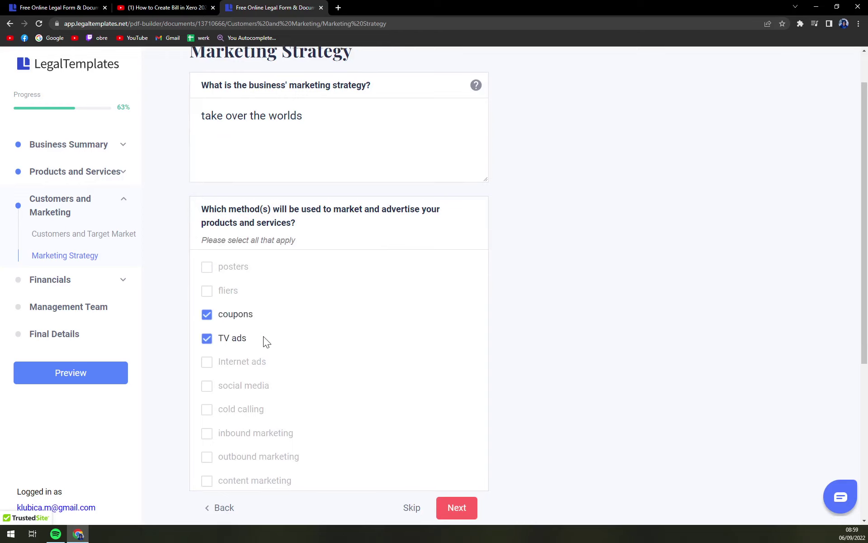
scroll(263, 336, down, 1)
scroll(275, 360, down, 2)
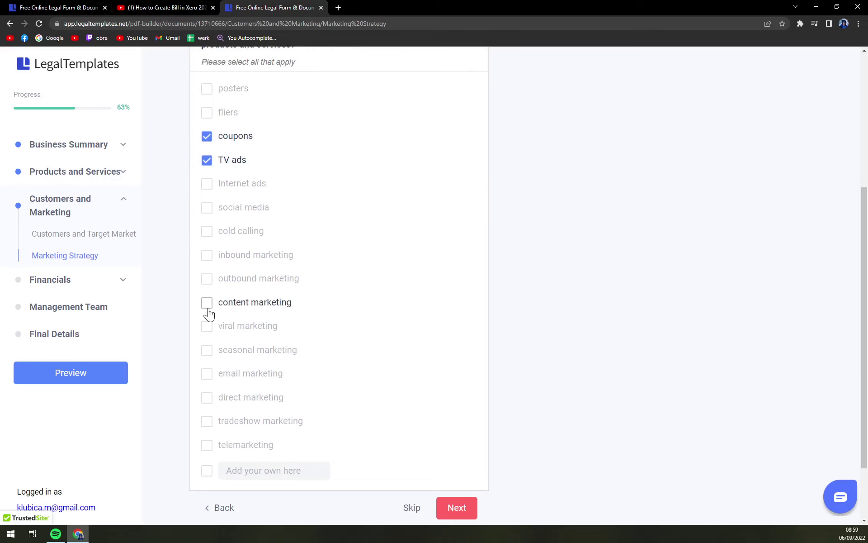
click(206, 444)
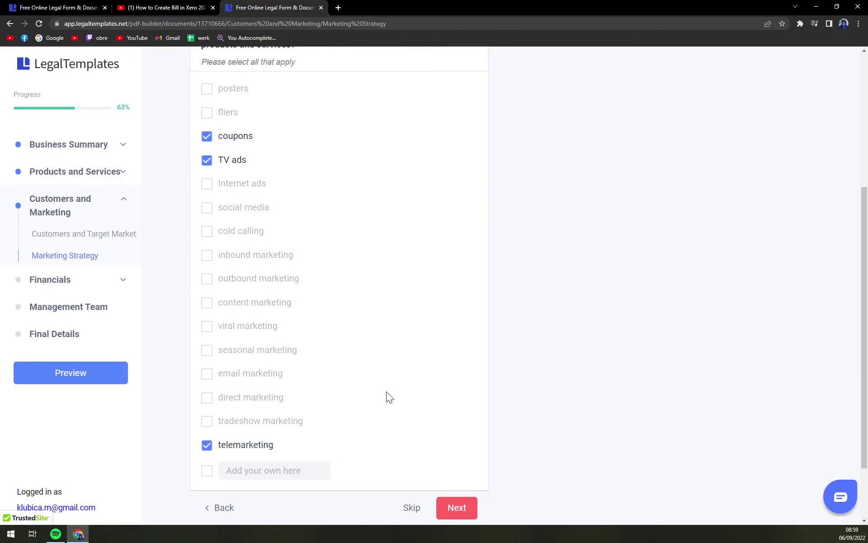
scroll(386, 391, down, 2)
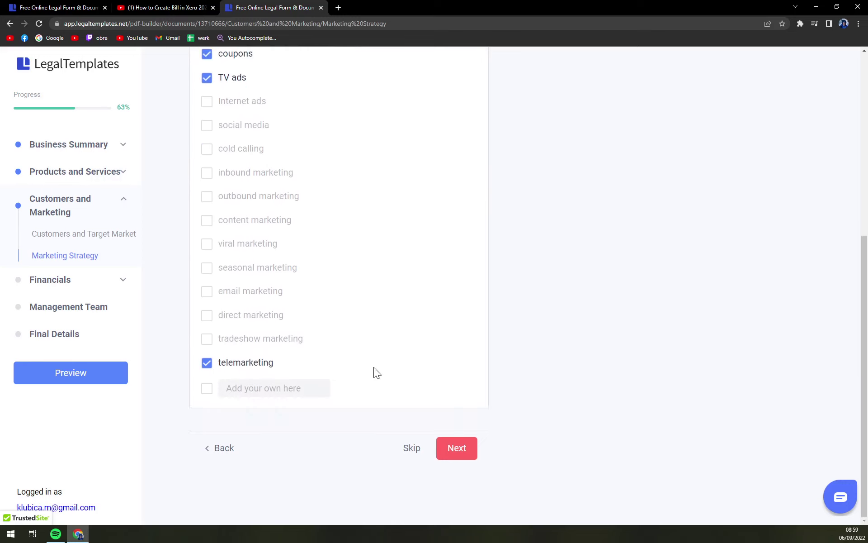
click(467, 451)
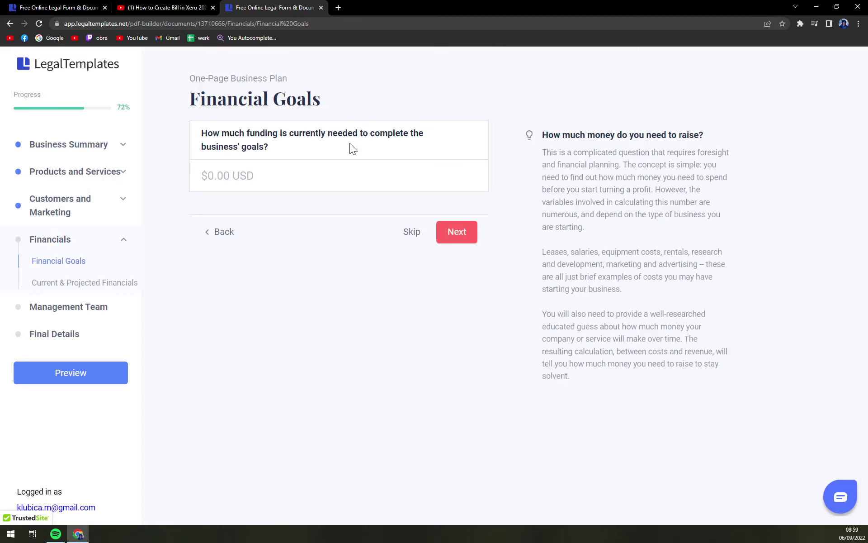
text(1)
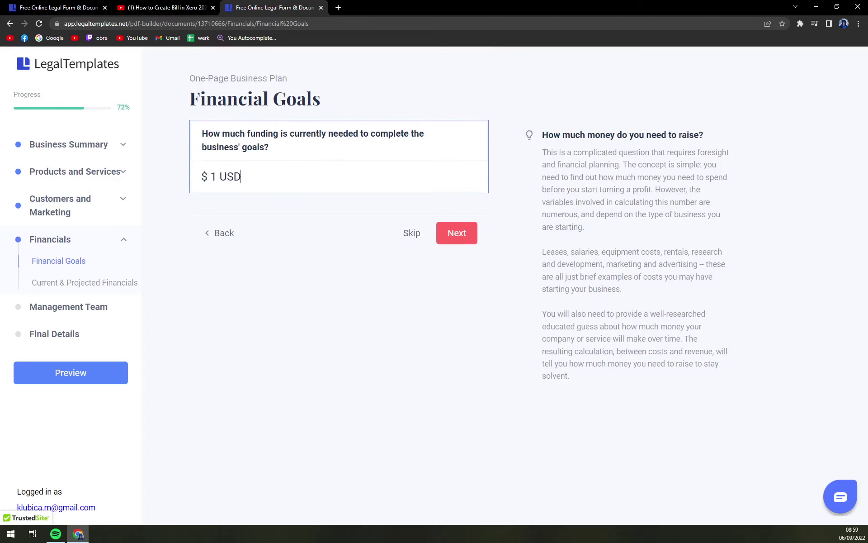
text(0000)
- Enter $10,000 funding, current revenue 2000 and expenses 1000, projected revenue 200 and expenses 150
click(457, 233)
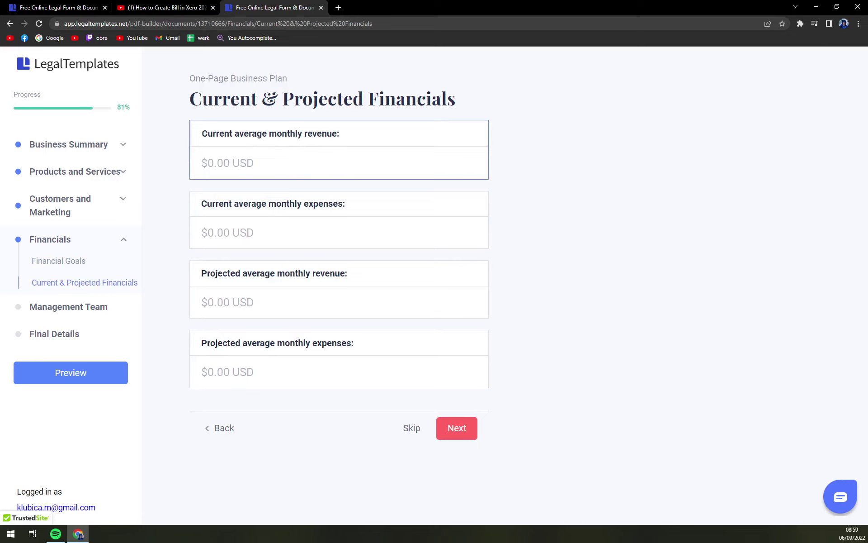
text(2000 USD)
key(Tab)
text(1000)
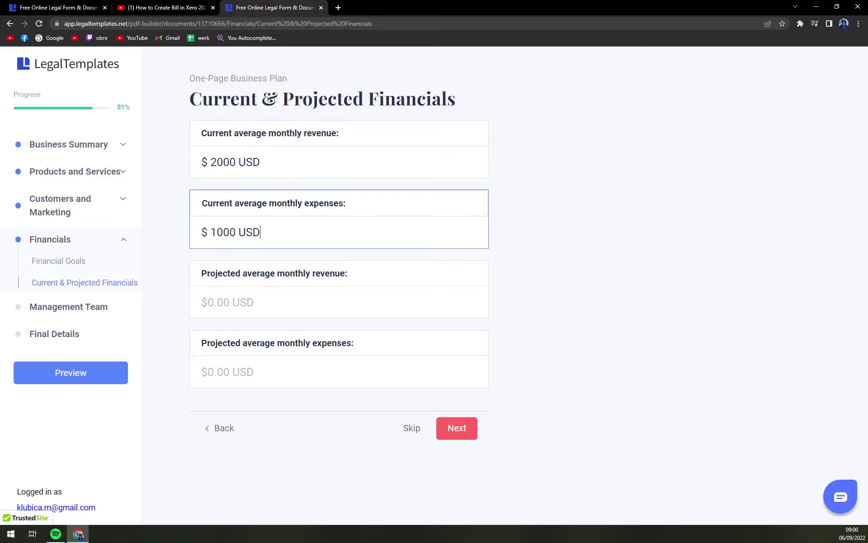
key(Tab)
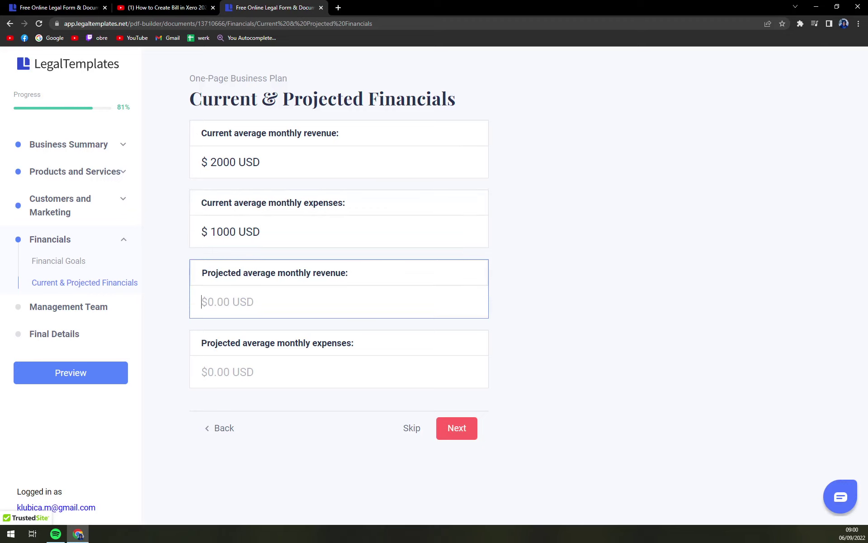
text(200 USD)
key(Tab)
text(1)
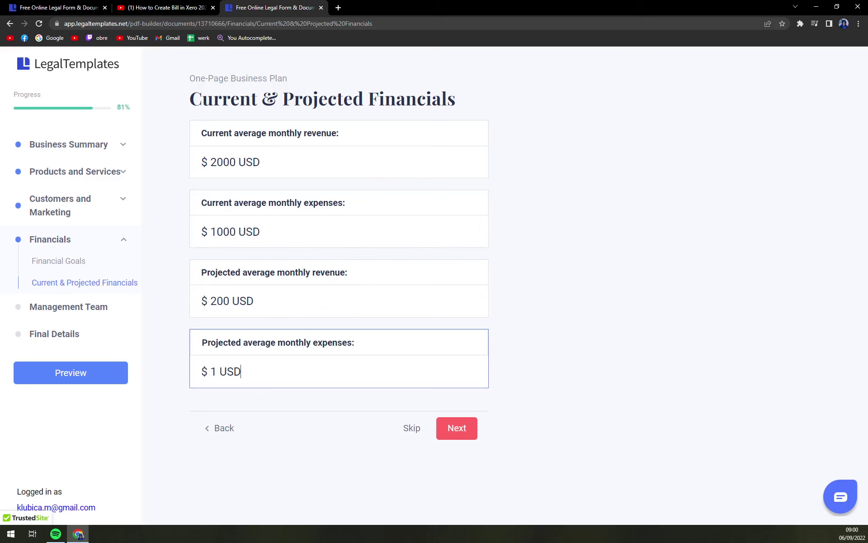
text(50)
click(455, 428)
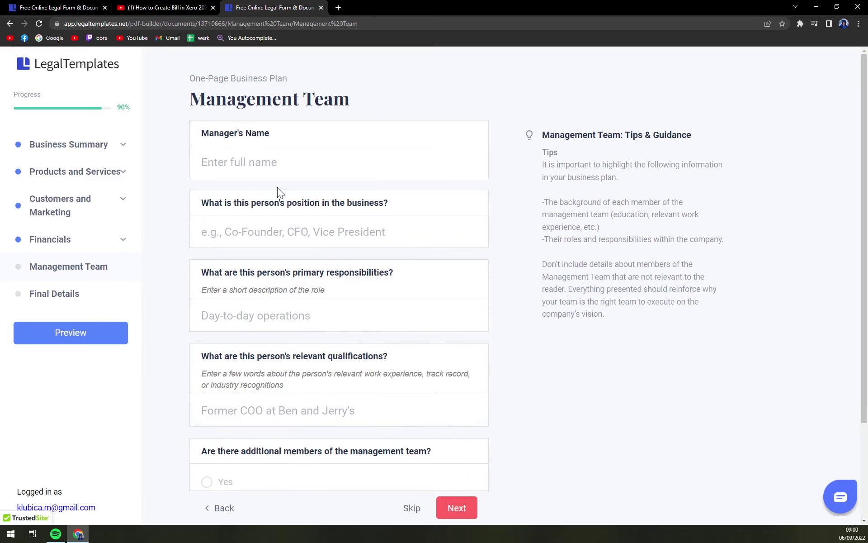
- Skip the Management Team section without entering a manager's name
click(277, 164)
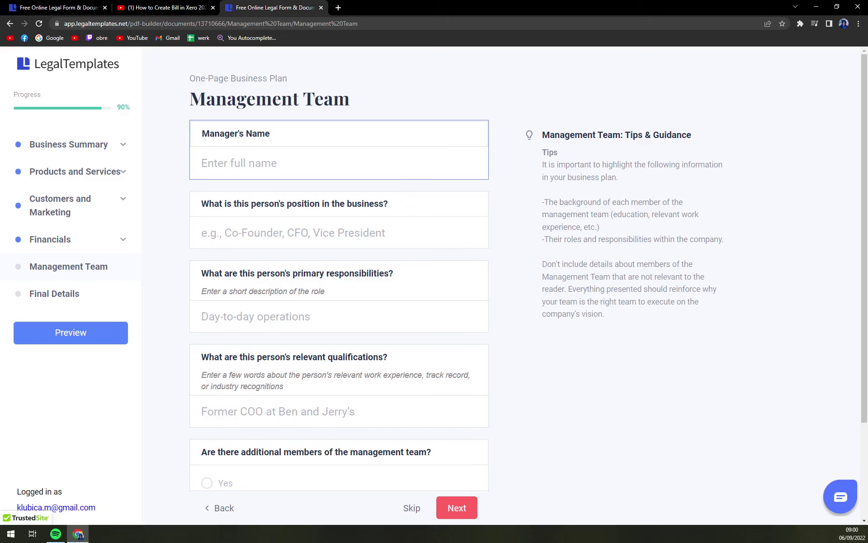
scroll(258, 162, down, 2)
scroll(237, 204, up, 2)
scroll(305, 272, down, 2)
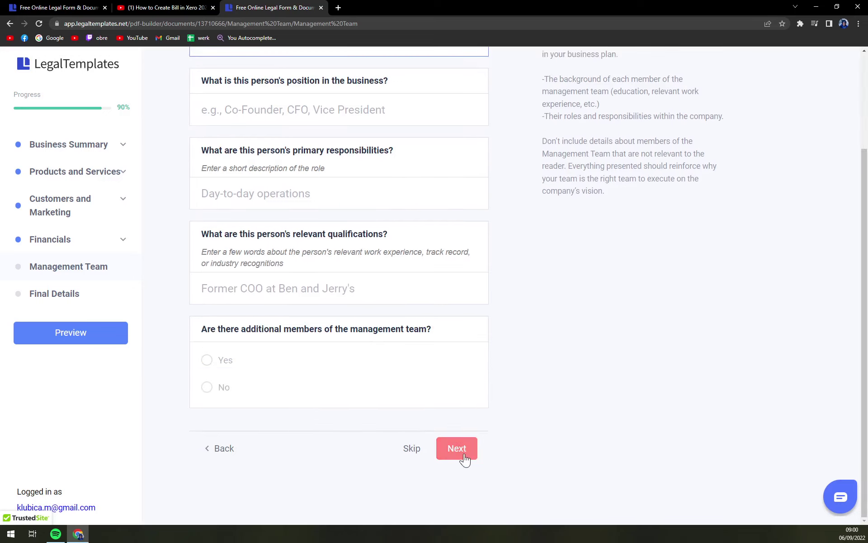
click(416, 449)
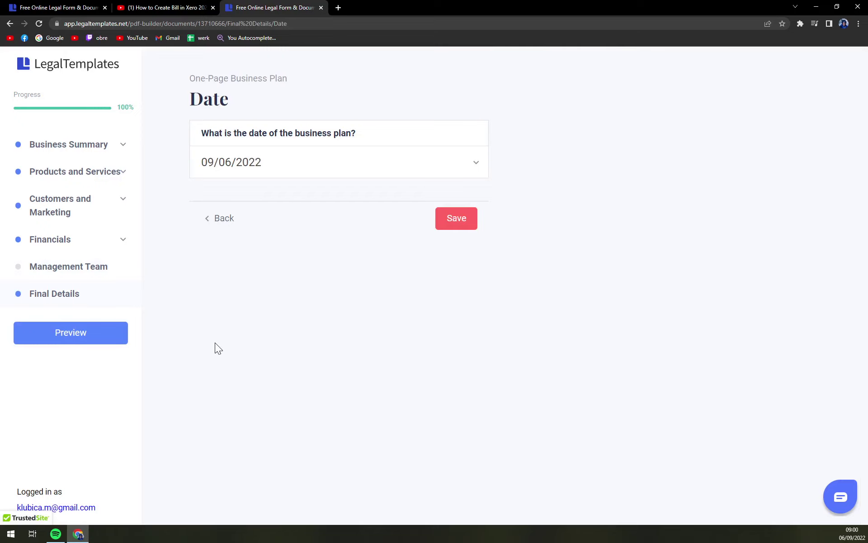
click(87, 343)
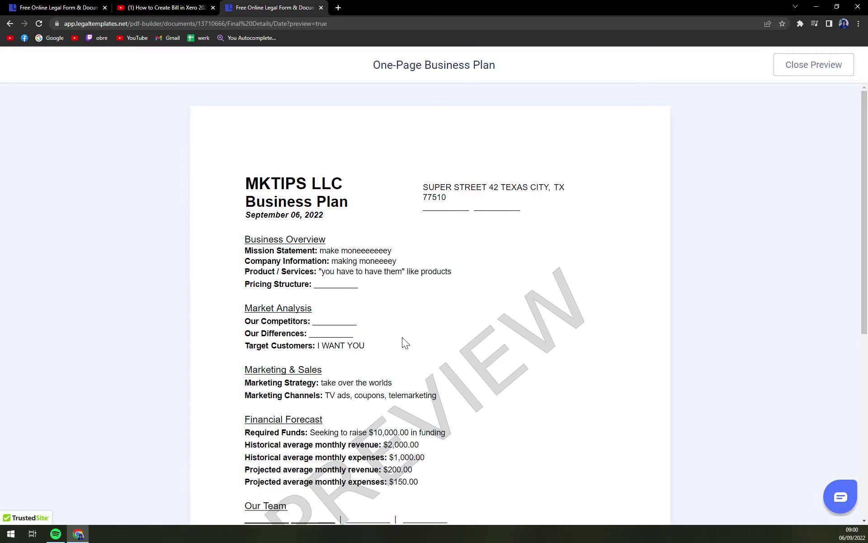
scroll(402, 342, down, 1)
scroll(401, 347, down, 4)
scroll(399, 349, up, 1)
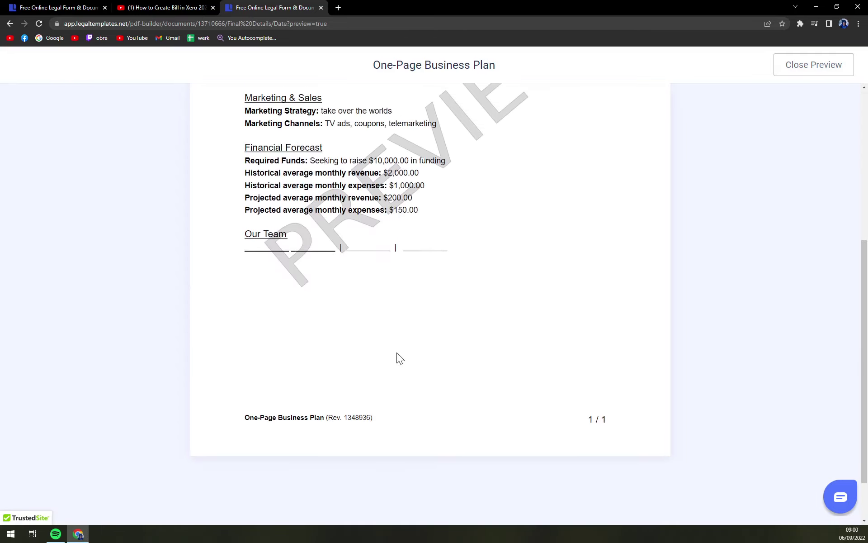
scroll(396, 352, down, 1)
scroll(395, 348, up, 5)
scroll(380, 332, down, 2)
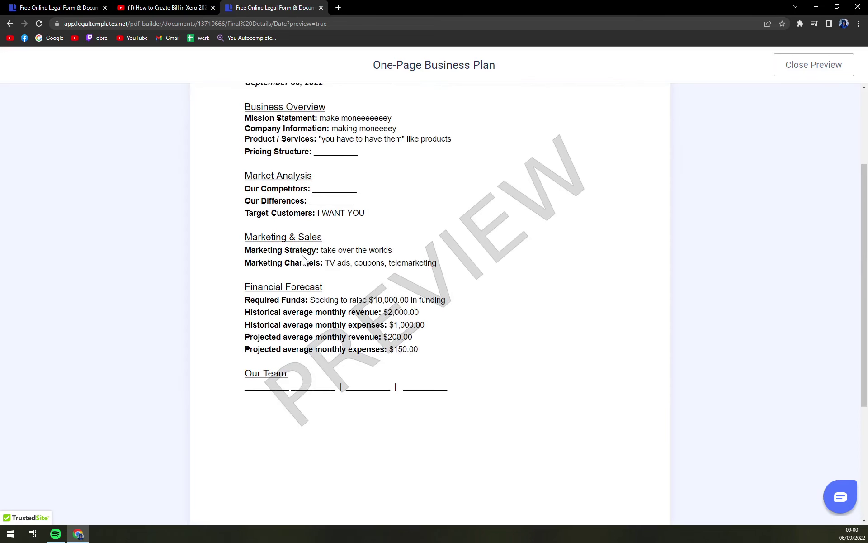
scroll(352, 305, up, 2)
scroll(319, 271, down, 2)
scroll(303, 264, up, 2)
scroll(304, 264, down, 1)
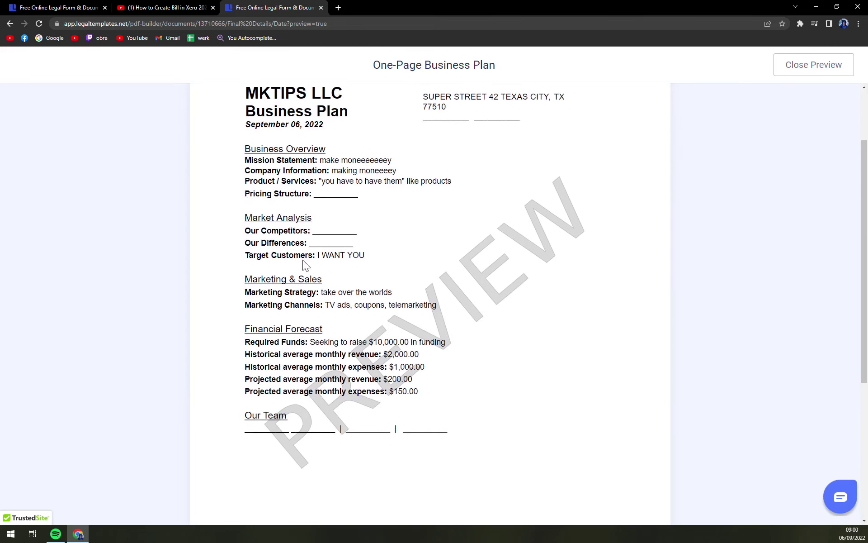
scroll(321, 285, up, 1)
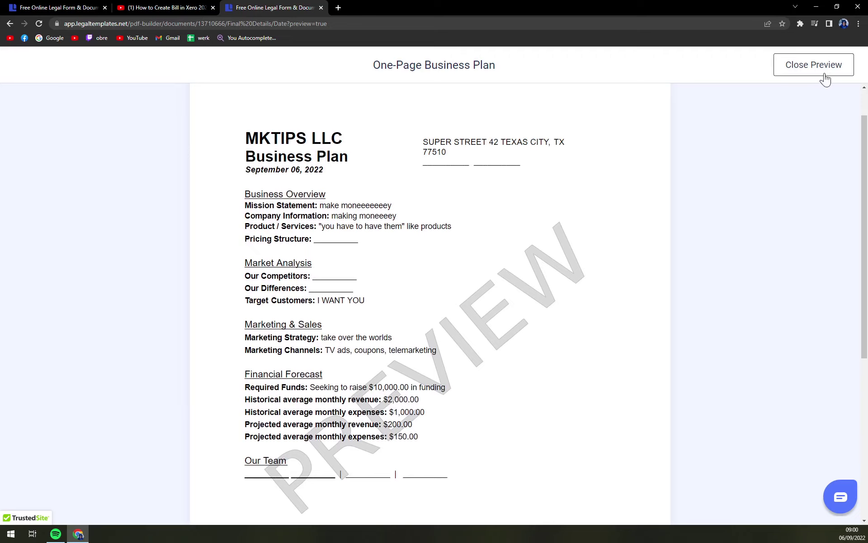
click(799, 68)
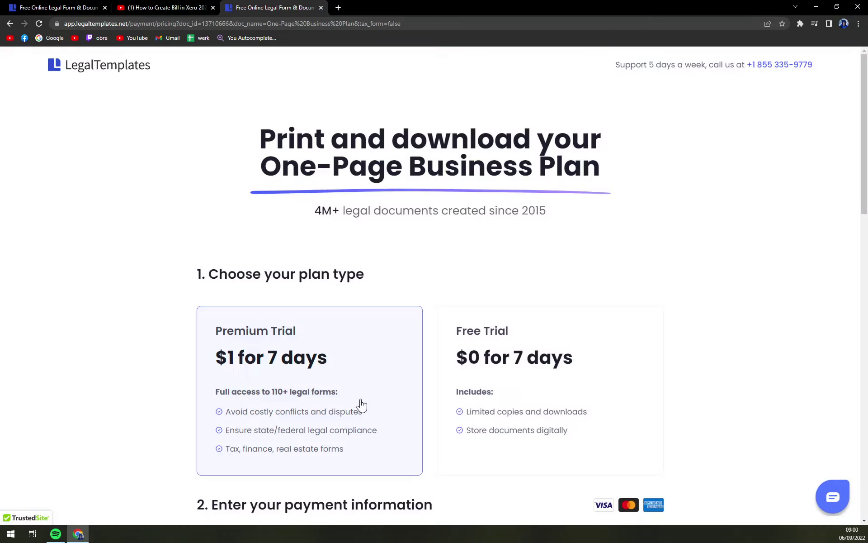
scroll(359, 387, down, 2)
scroll(318, 349, up, 1)
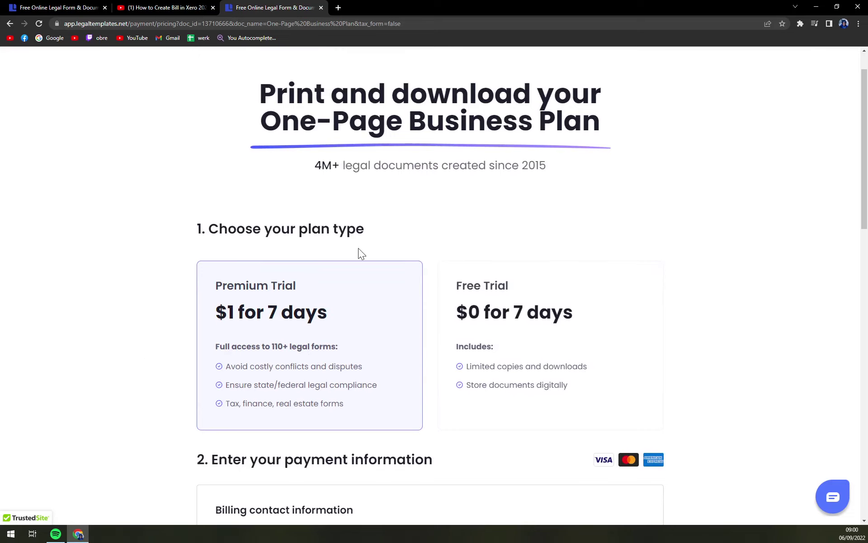
scroll(288, 310, up, 1)
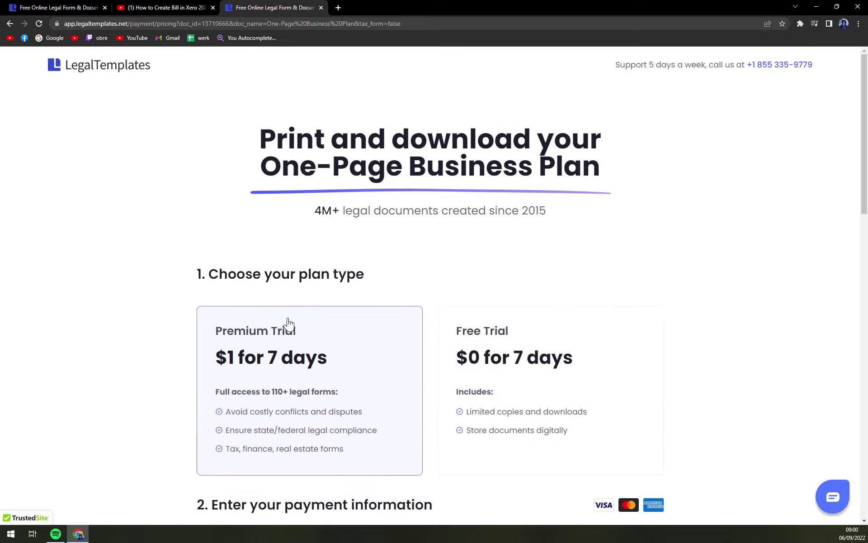
scroll(288, 325, down, 1)
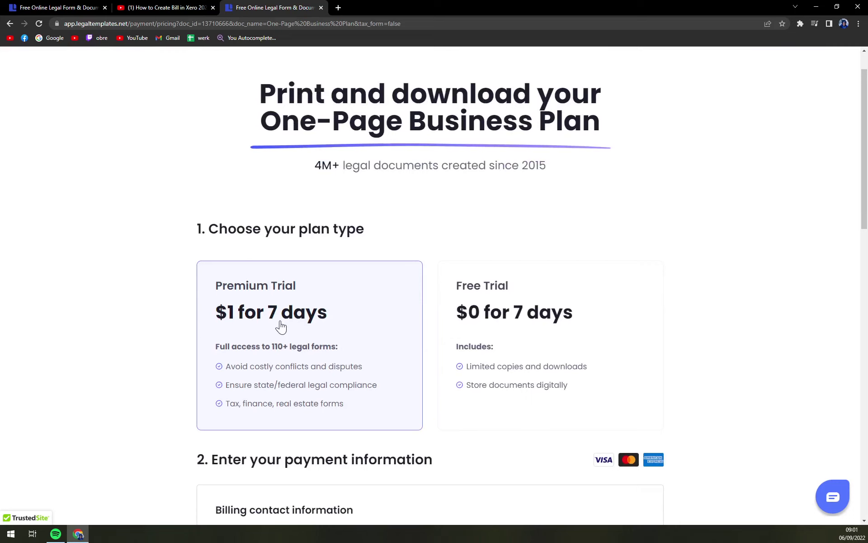
- Select the $0 seven-day Free Trial plan on the pricing page
click(535, 313)
scroll(255, 335, down, 2)
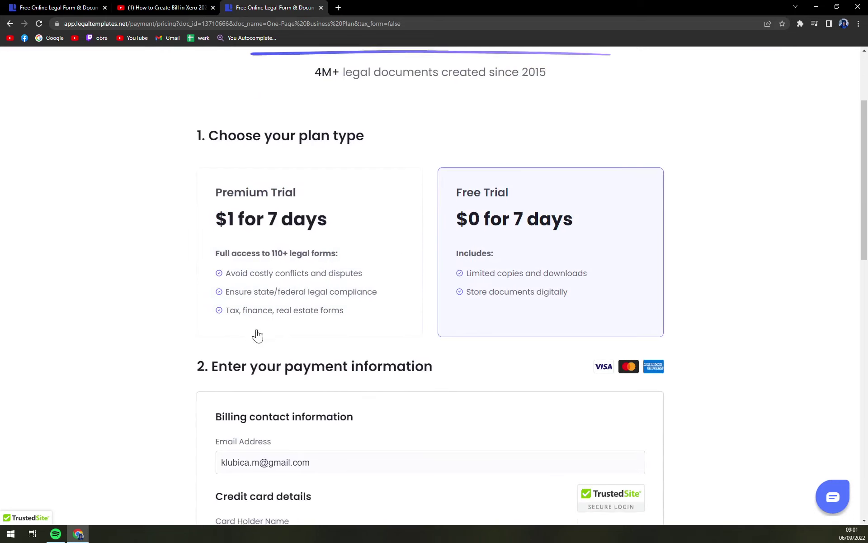
scroll(294, 326, down, 2)
scroll(307, 336, up, 1)
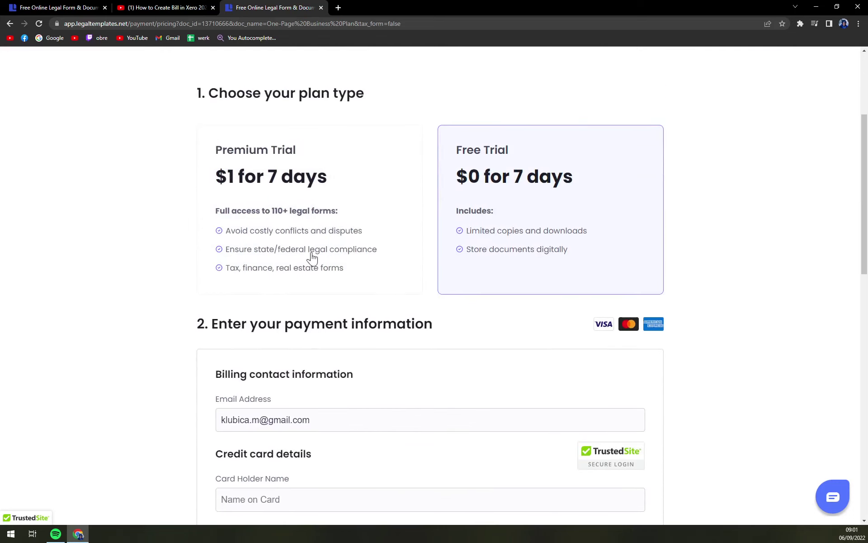